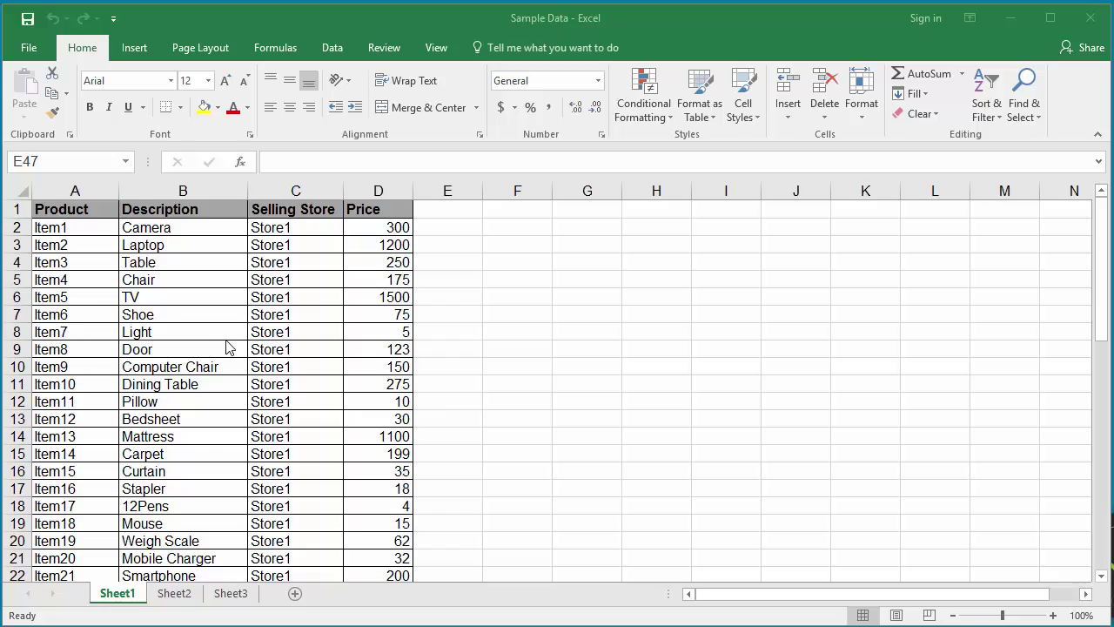
pyautogui.scroll(-3, 235, 348)
pyautogui.scroll(3, 235, 348)
pyautogui.scroll(-1, 236, 350)
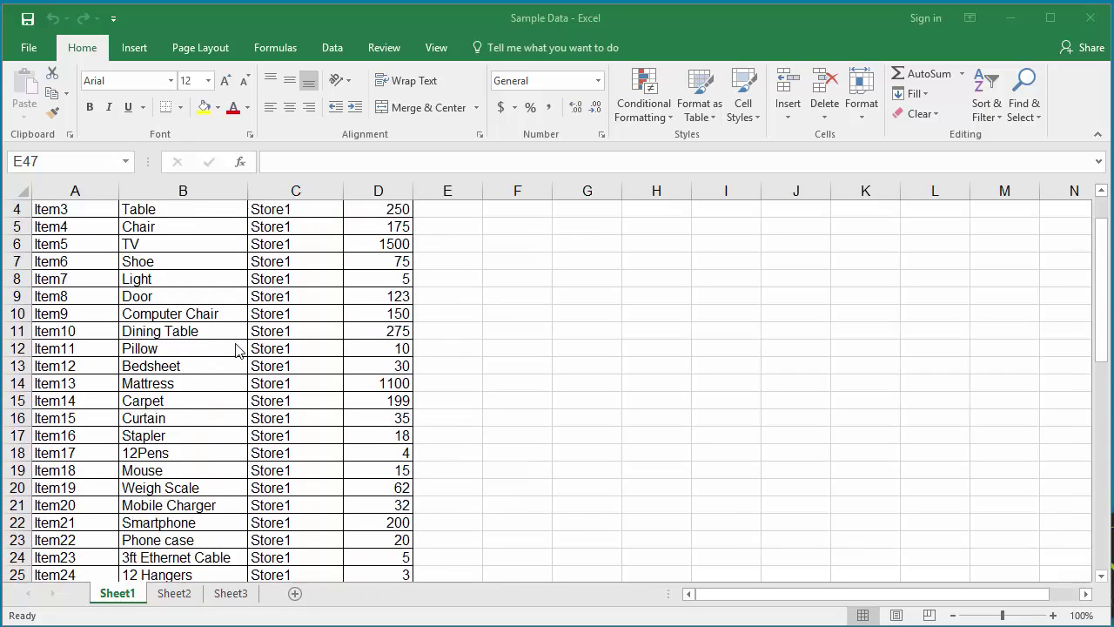
pyautogui.scroll(-14, 236, 350)
pyautogui.scroll(13, 237, 350)
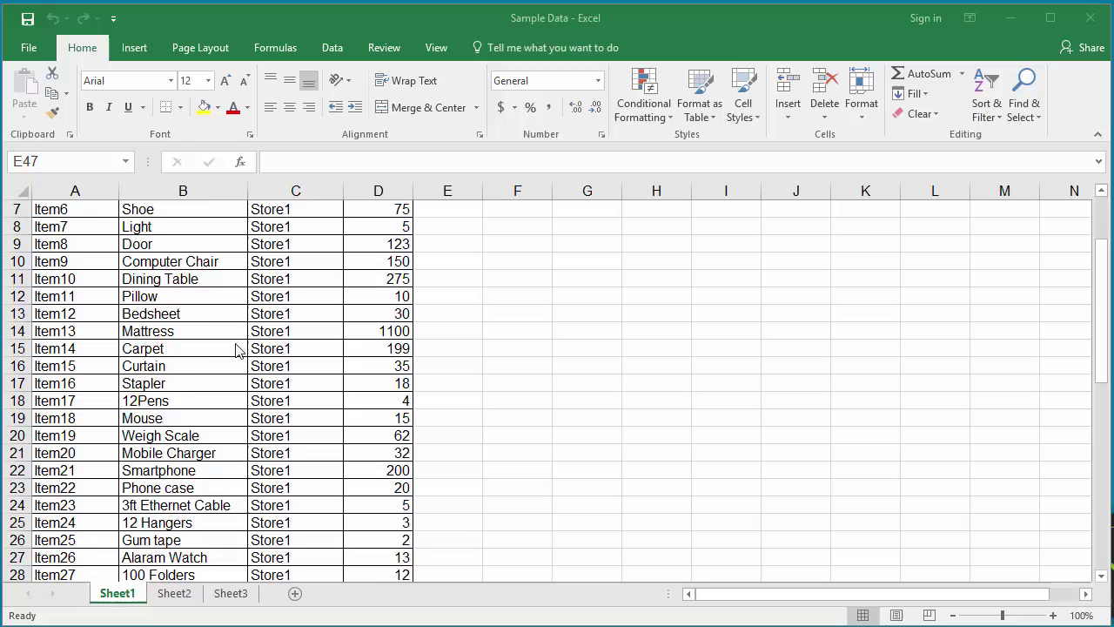
pyautogui.scroll(2, 237, 350)
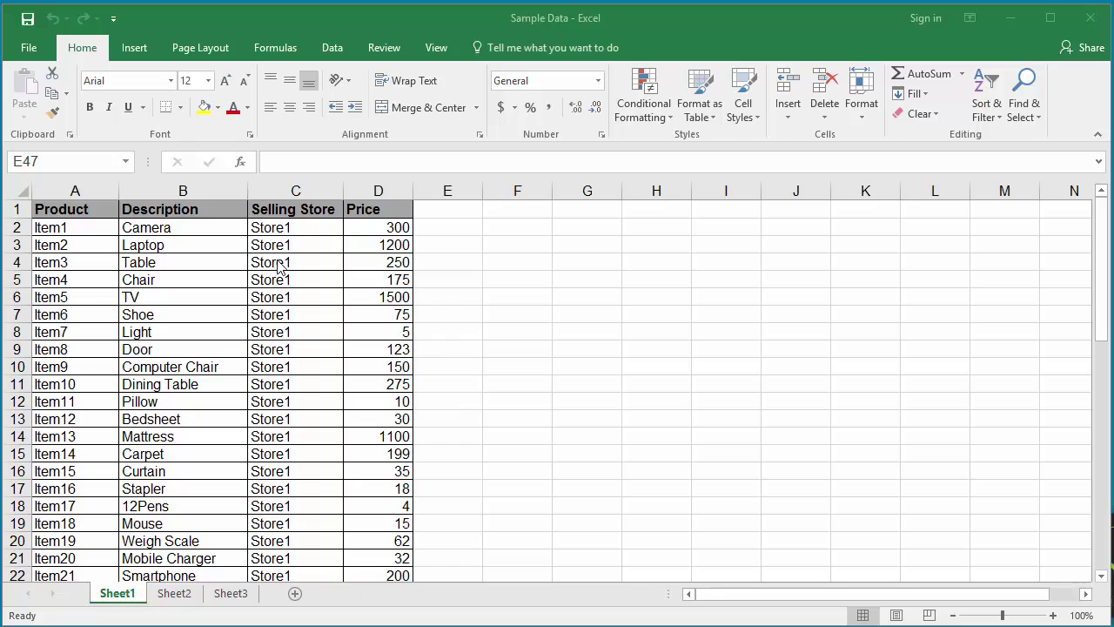
# - Show Sheet1 in Page Break Preview and move the horizontal page break up to between rows 44 and 45
pyautogui.click(436, 50)
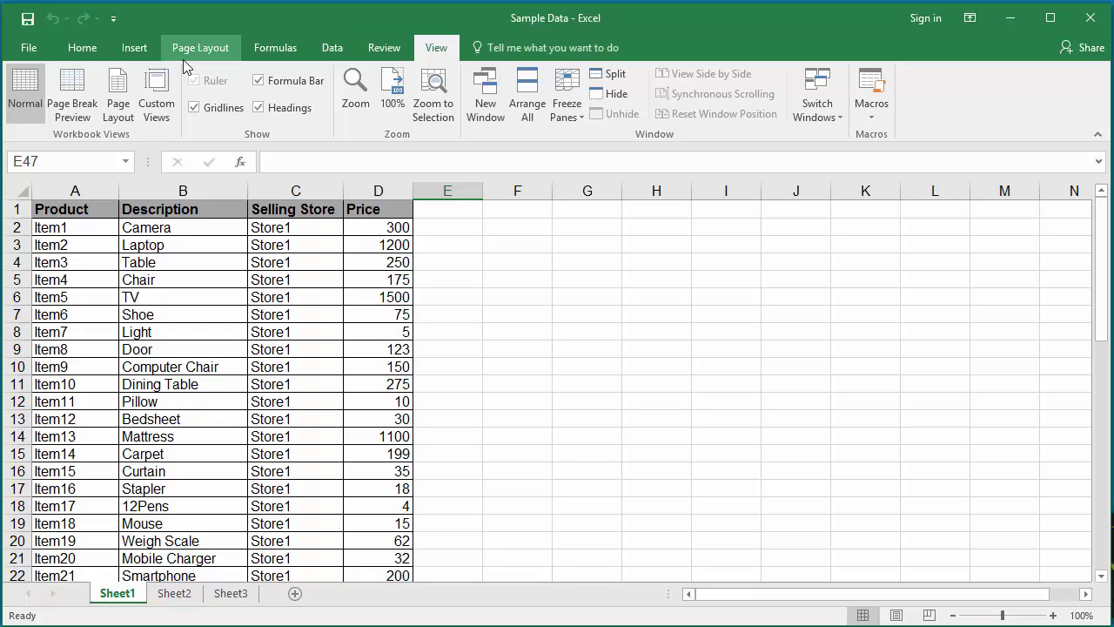
pyautogui.click(72, 111)
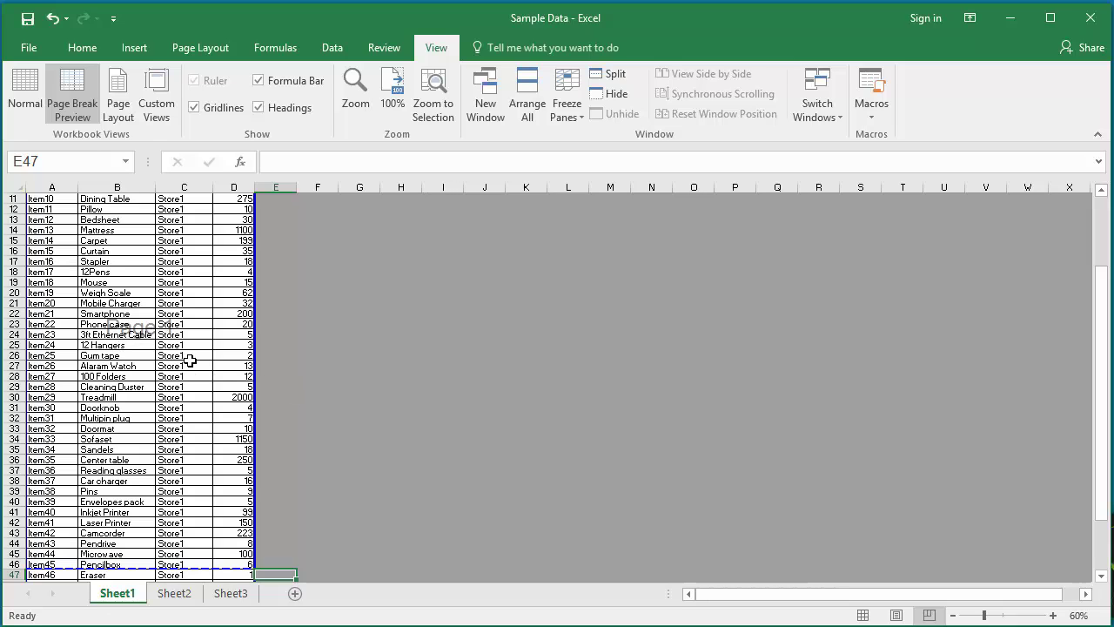
pyautogui.scroll(-4, 186, 360)
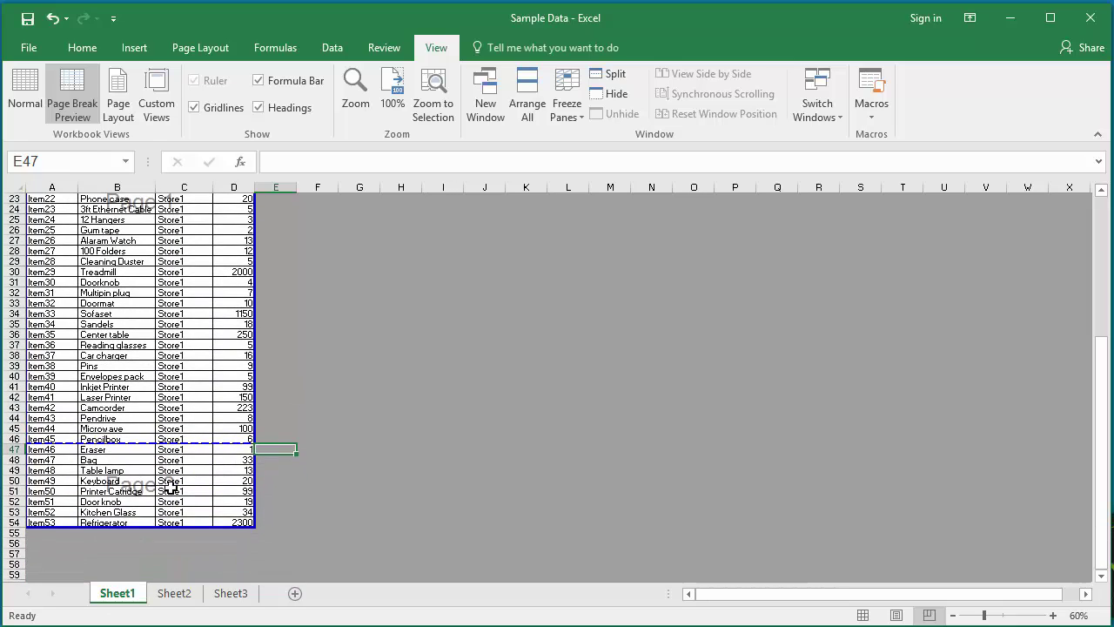
pyautogui.scroll(5, 166, 336)
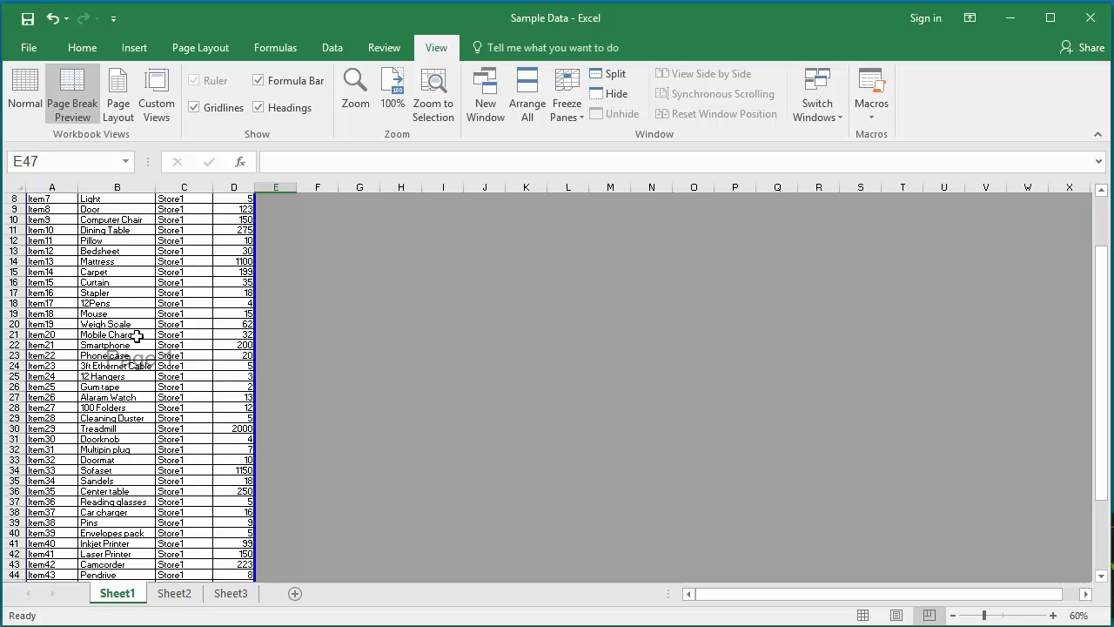
pyautogui.scroll(-2, 165, 452)
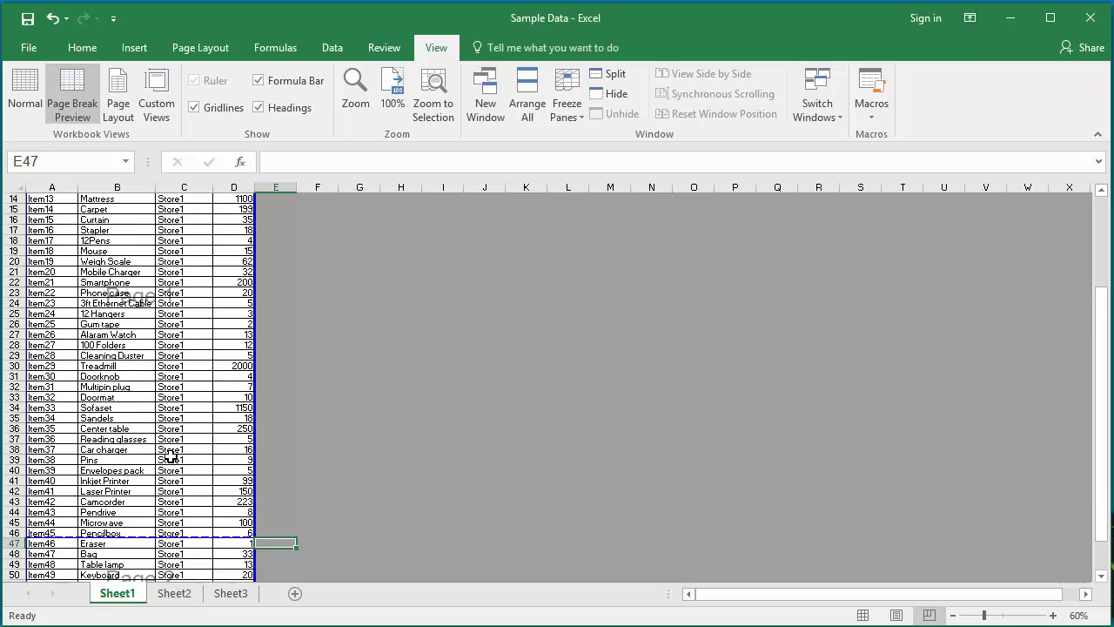
pyautogui.scroll(-2, 170, 454)
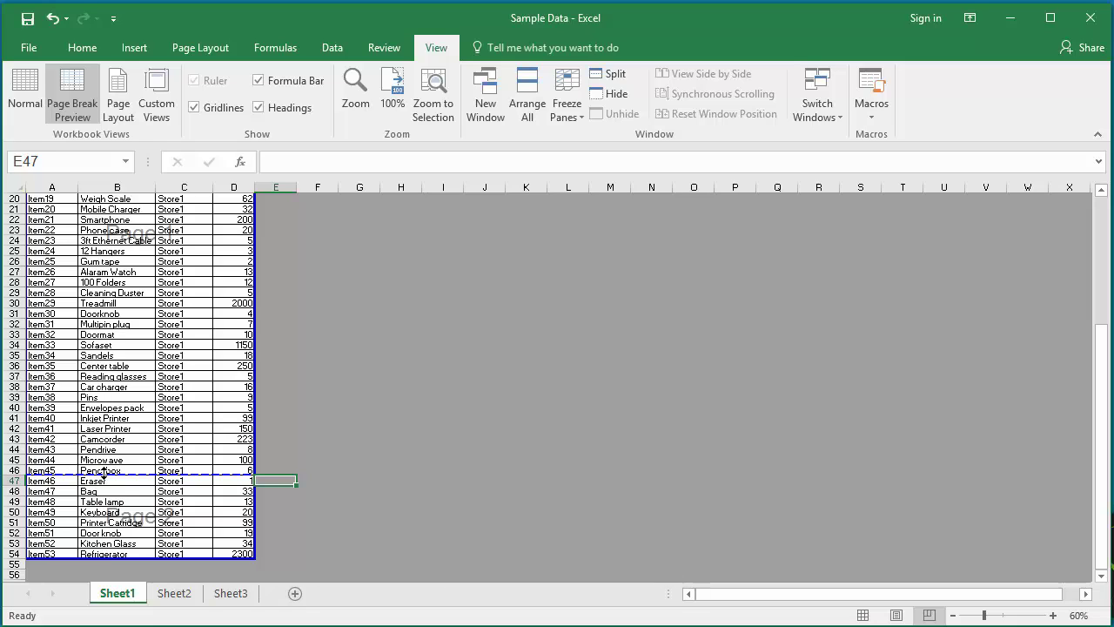
pyautogui.moveTo(103, 474); pyautogui.dragTo(103, 452)
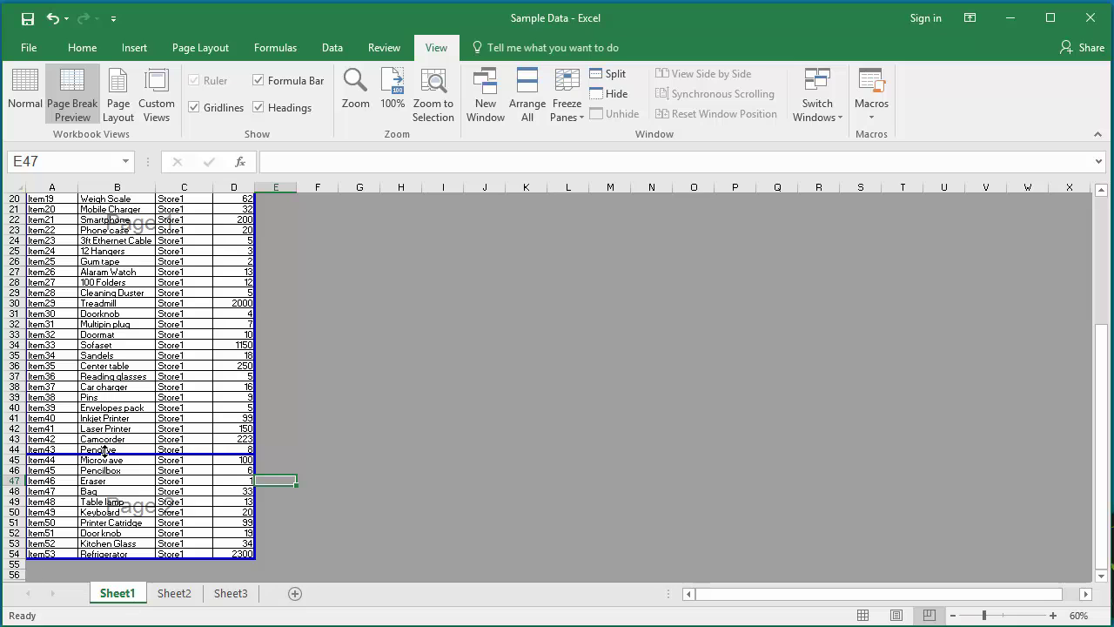
# - Switch Sheet1 to Page Layout view and examine how the product table is divided across the printed pages
pyautogui.click(118, 106)
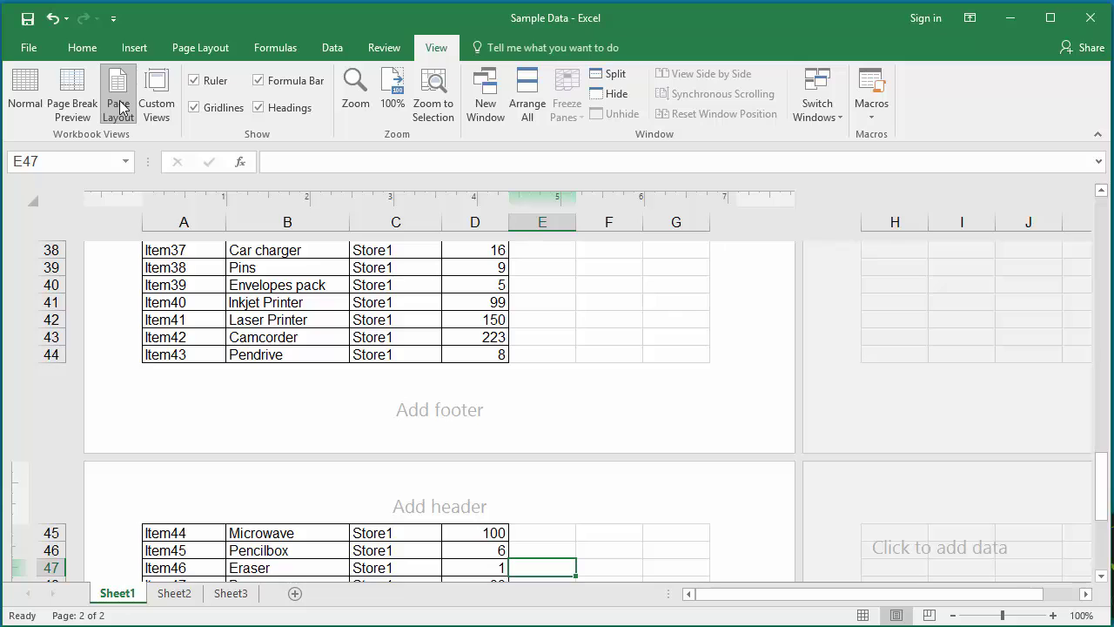
pyautogui.scroll(1, 119, 107)
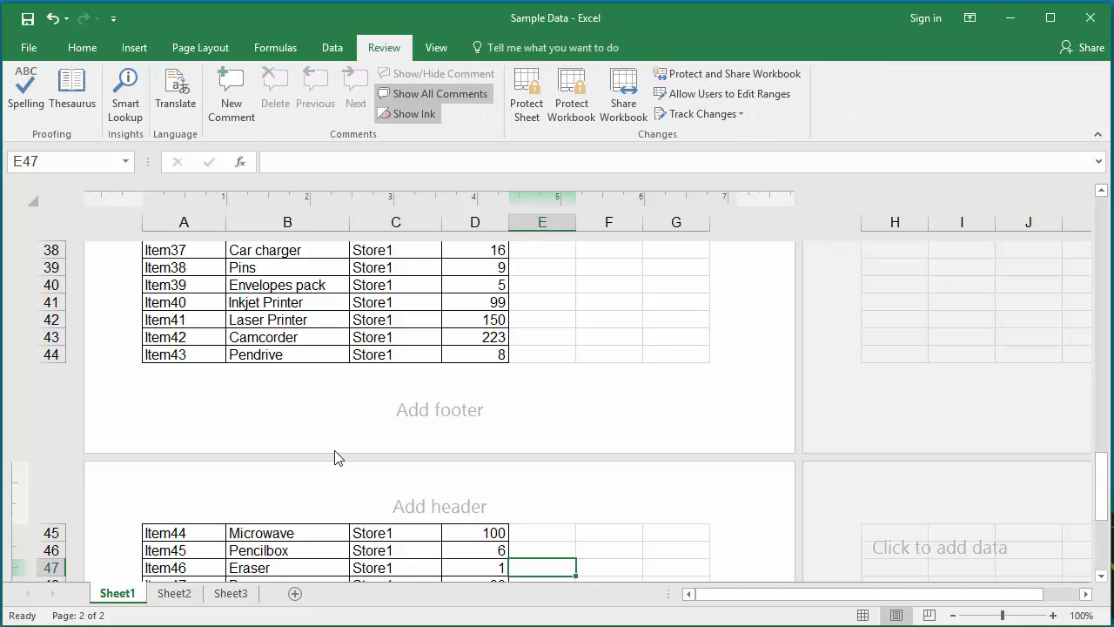
pyautogui.scroll(5, 395, 438)
pyautogui.scroll(8, 395, 438)
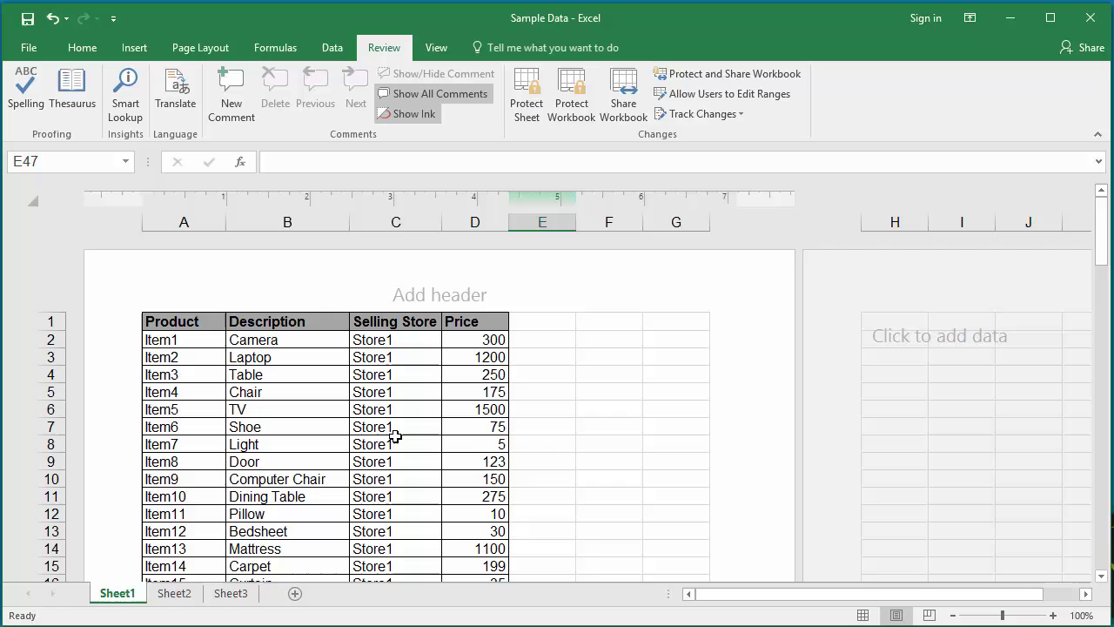
pyautogui.scroll(-13, 405, 377)
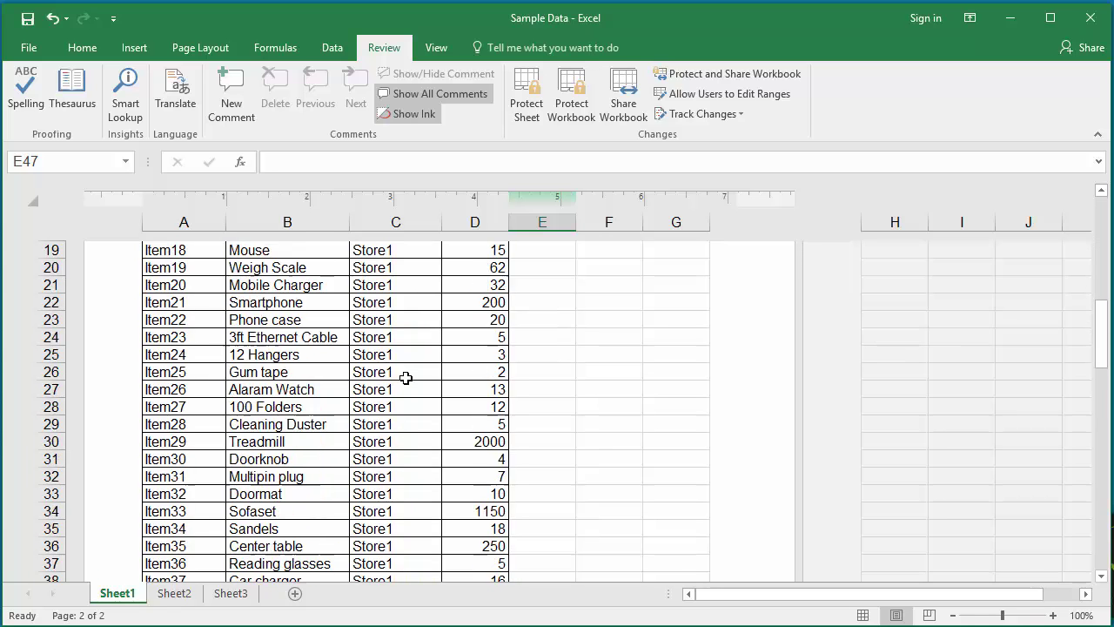
pyautogui.scroll(-4, 405, 377)
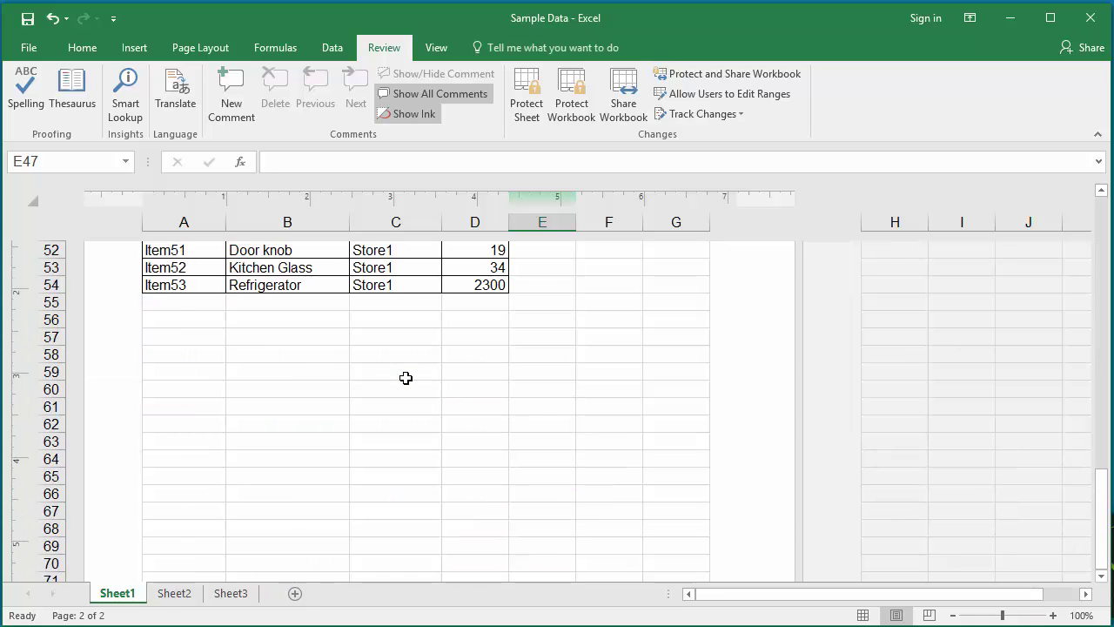
pyautogui.scroll(12, 405, 377)
pyautogui.scroll(5, 406, 377)
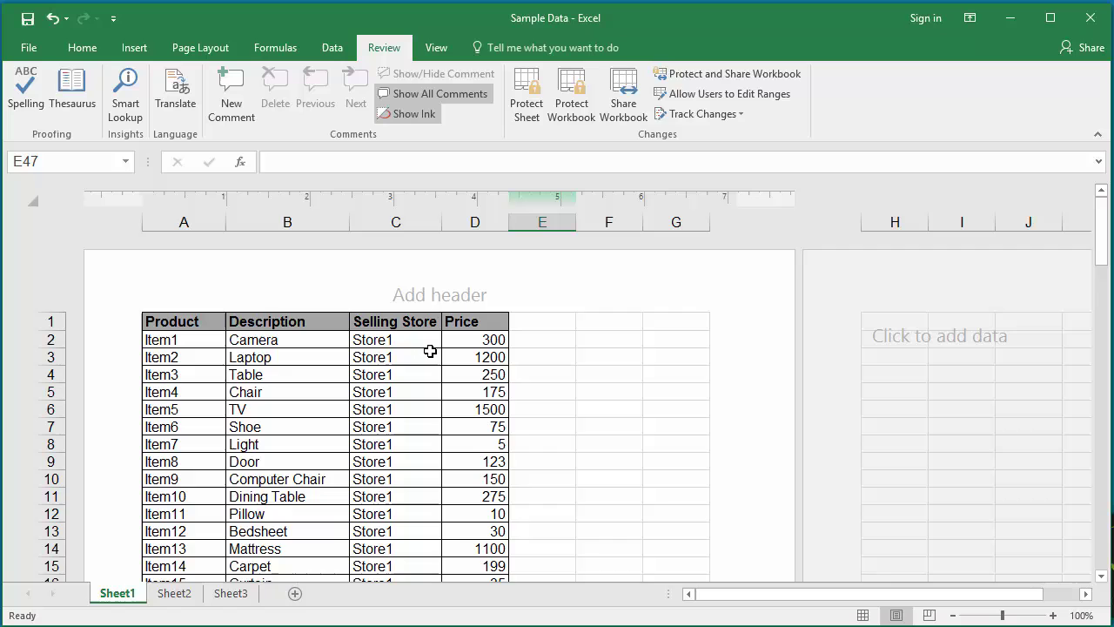
pyautogui.scroll(-11, 456, 404)
pyautogui.scroll(-2, 454, 406)
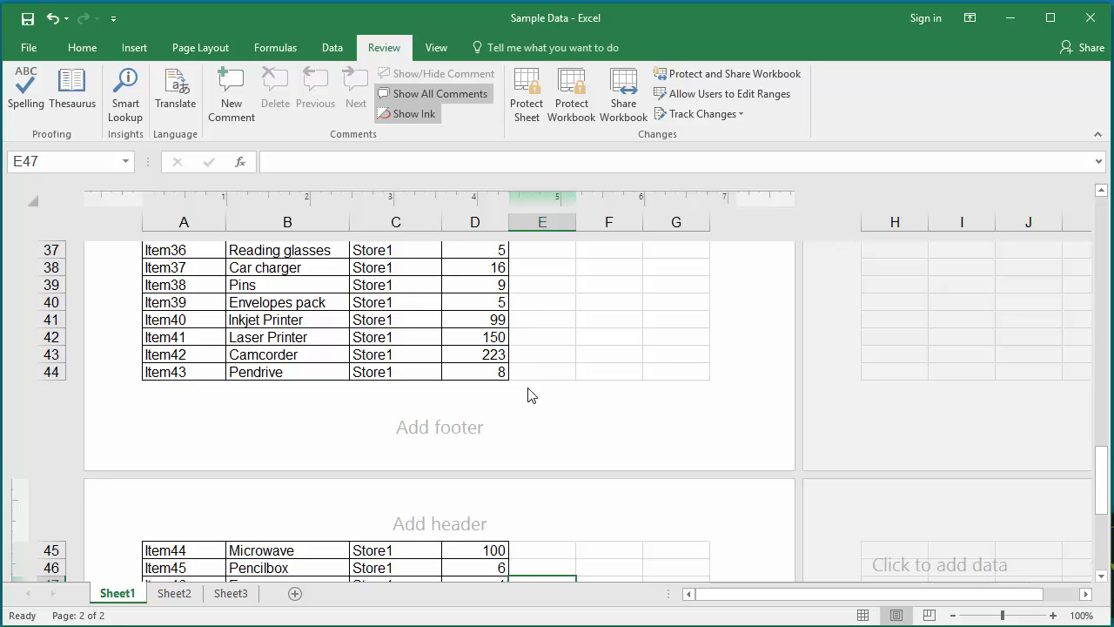
# - Open the first page's centre header and centre footer for editing, leaving both empty
pyautogui.scroll(12, 530, 395)
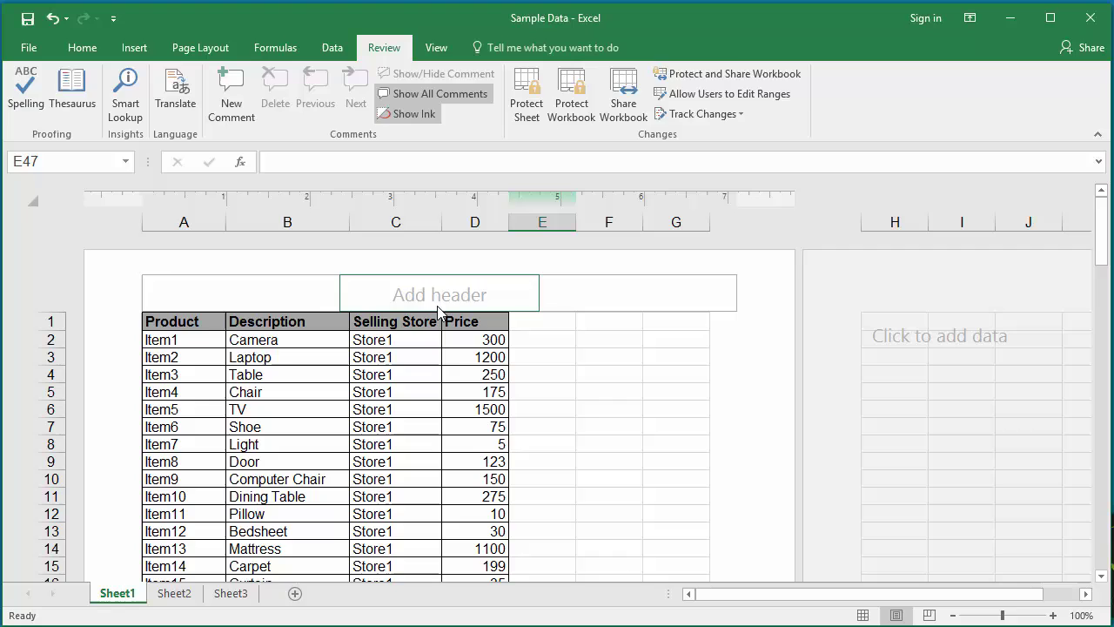
pyautogui.click(439, 296)
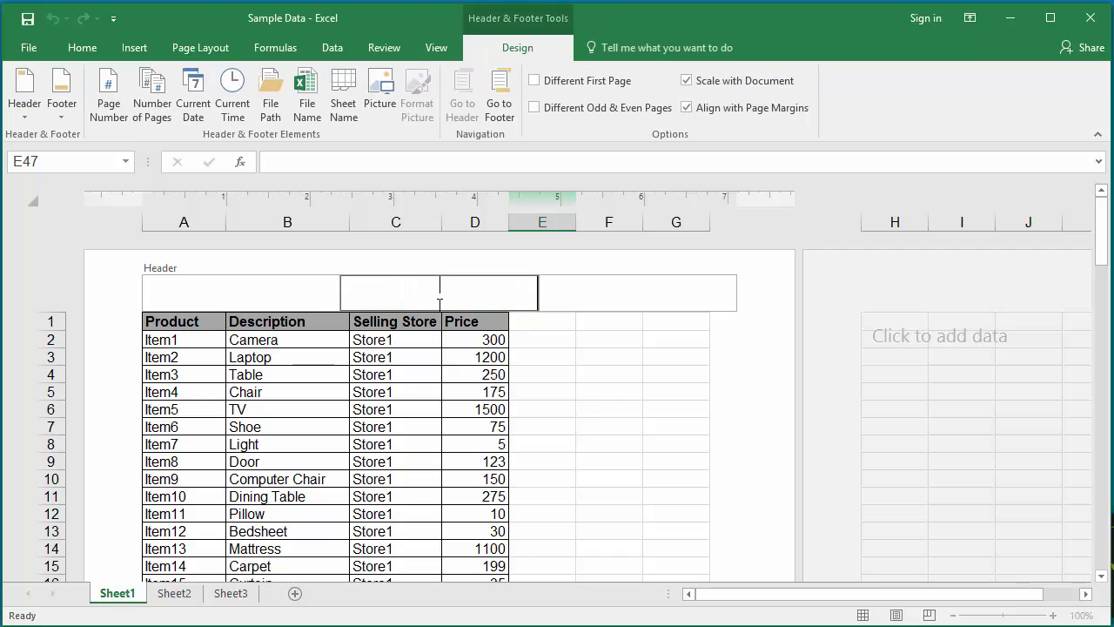
pyautogui.click(553, 393)
pyautogui.scroll(-13, 550, 399)
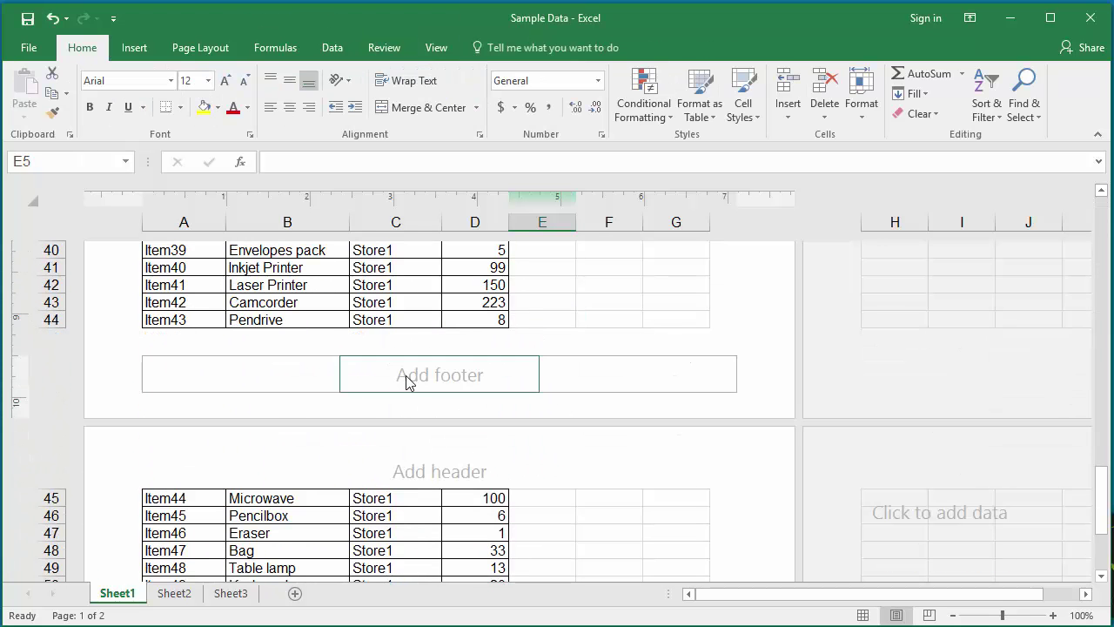
pyautogui.click(409, 383)
pyautogui.click(596, 305)
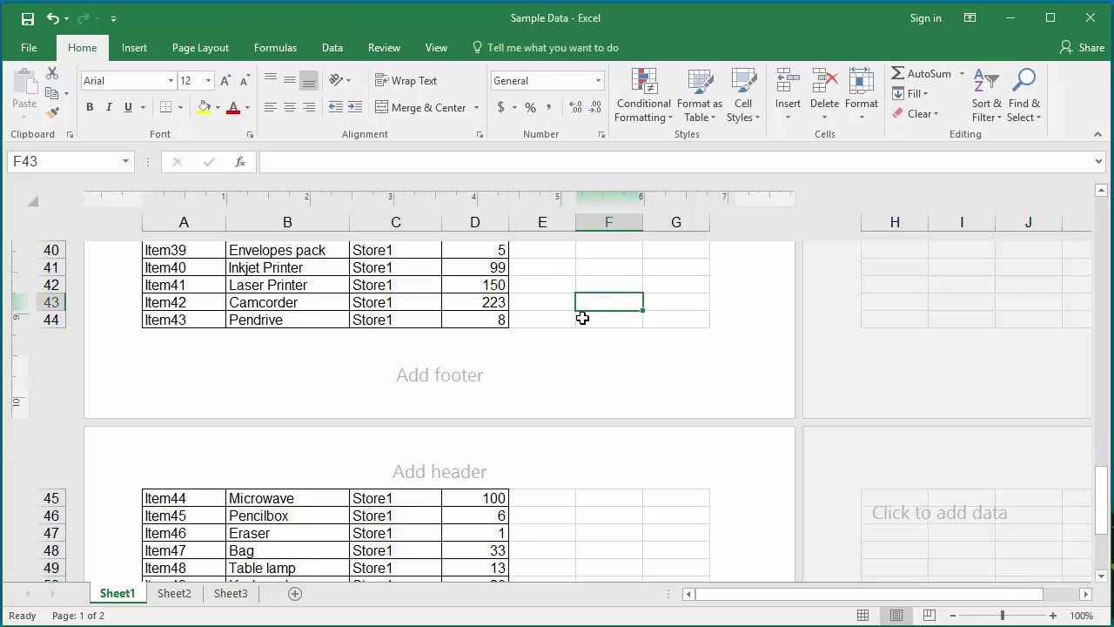
# - Return Sheet1 to Normal view and show the product table from its header row
pyautogui.scroll(3, 569, 323)
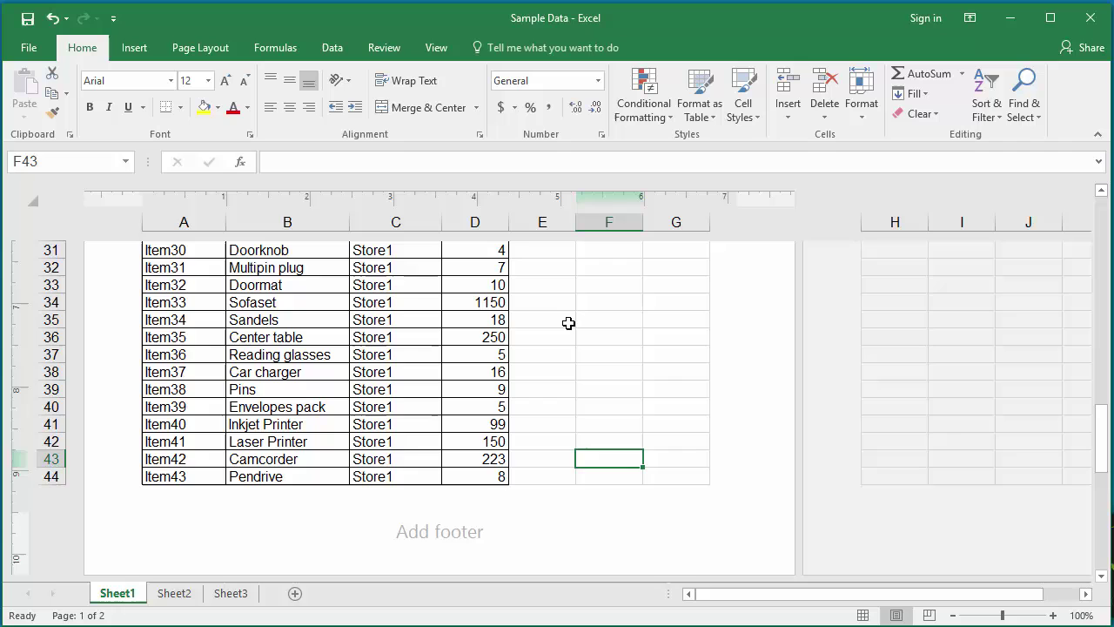
pyautogui.scroll(10, 568, 323)
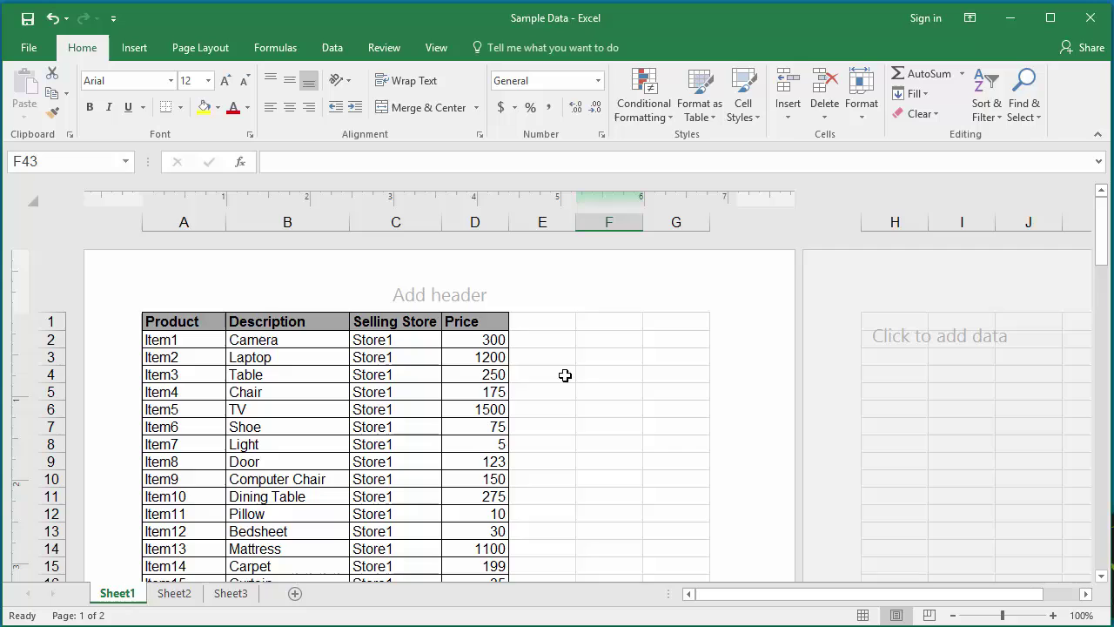
pyautogui.click(437, 48)
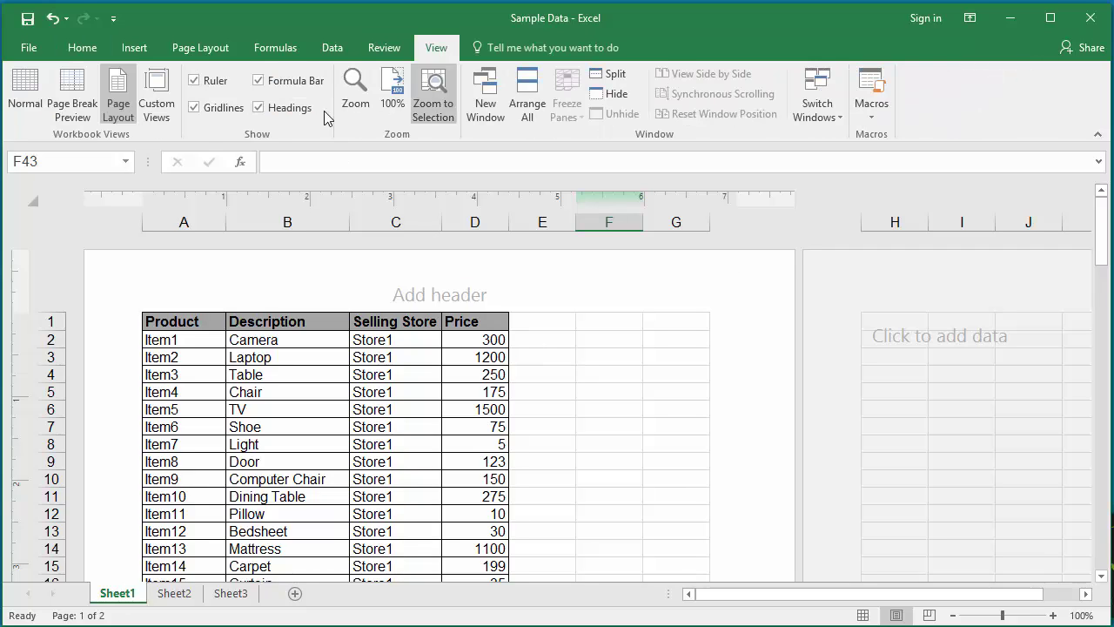
pyautogui.click(25, 90)
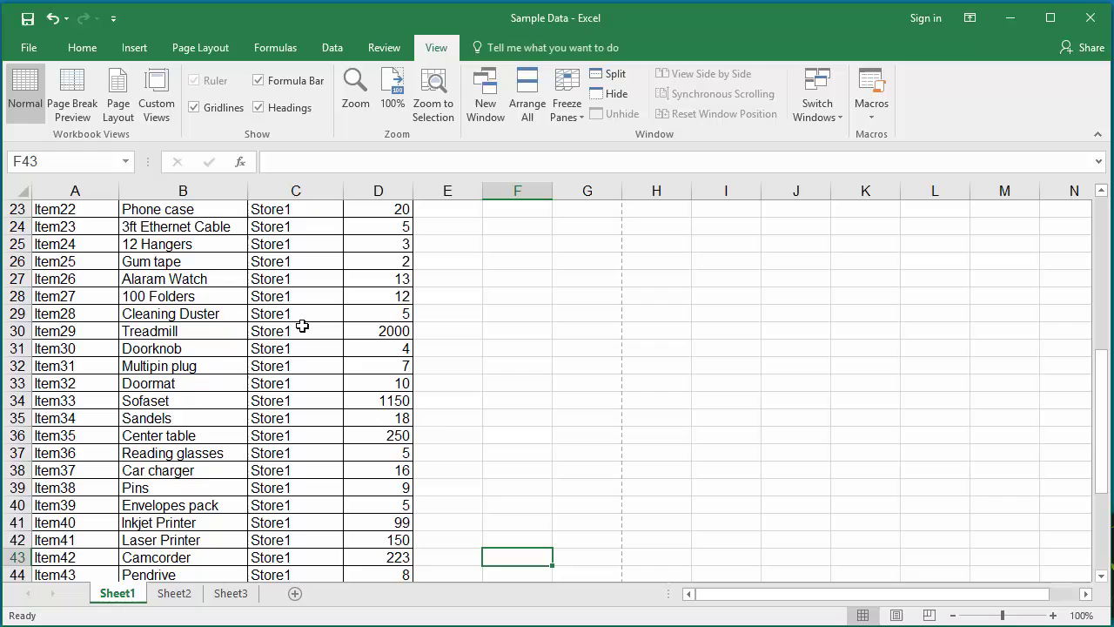
pyautogui.scroll(8, 302, 326)
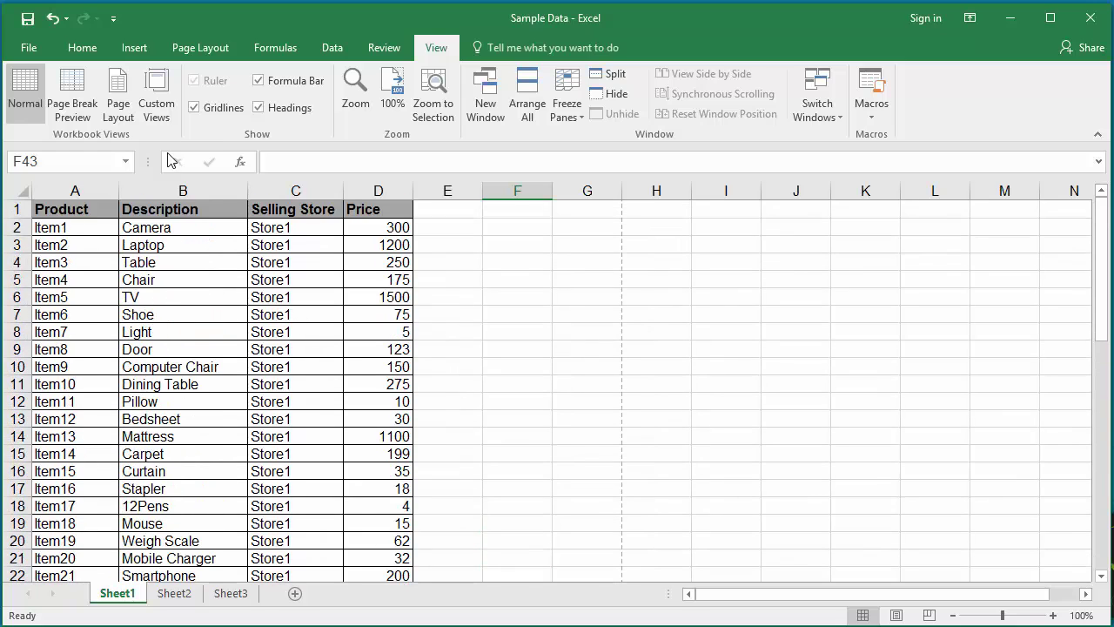
# - Save the current display as a custom view named "Normal view", including print settings and hidden rows, columns and filter settings
pyautogui.click(164, 105)
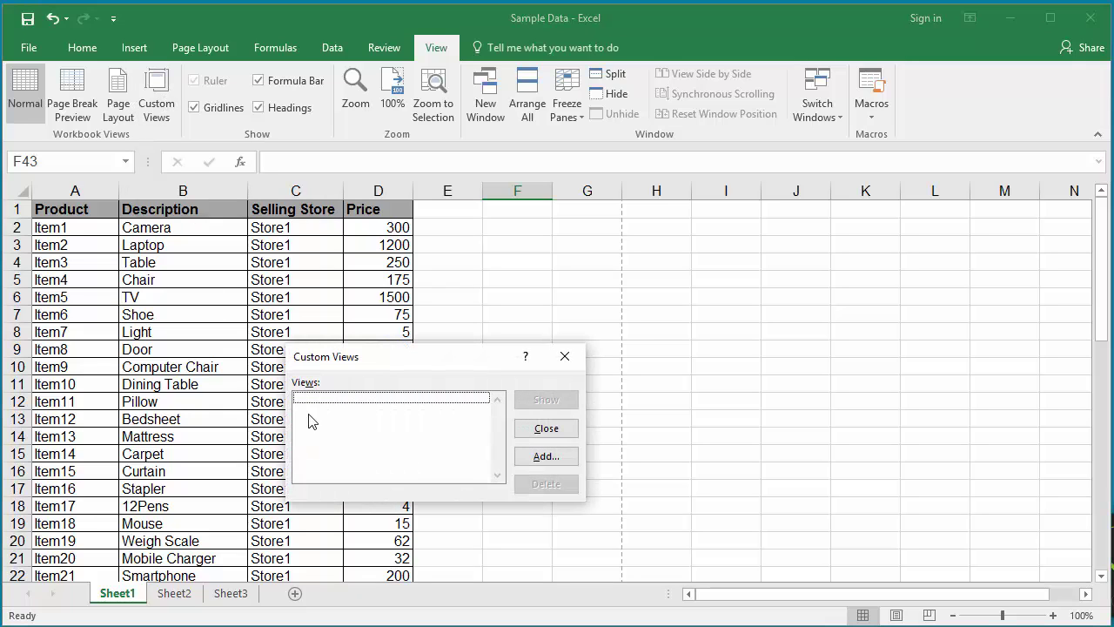
pyautogui.click(538, 456)
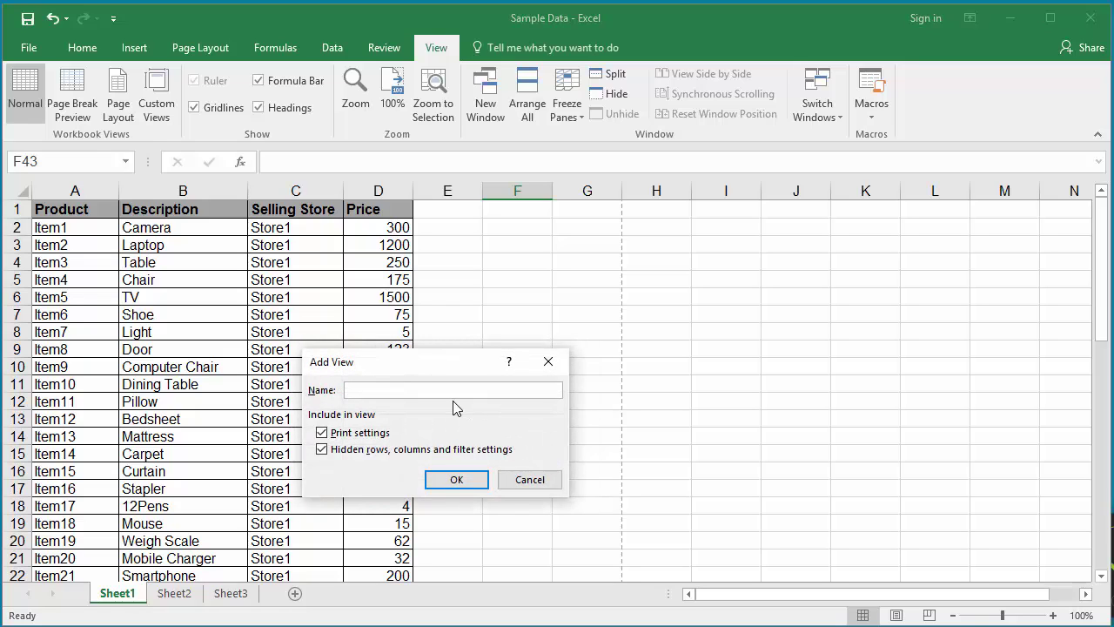
pyautogui.write('Normal view')
pyautogui.click(457, 484)
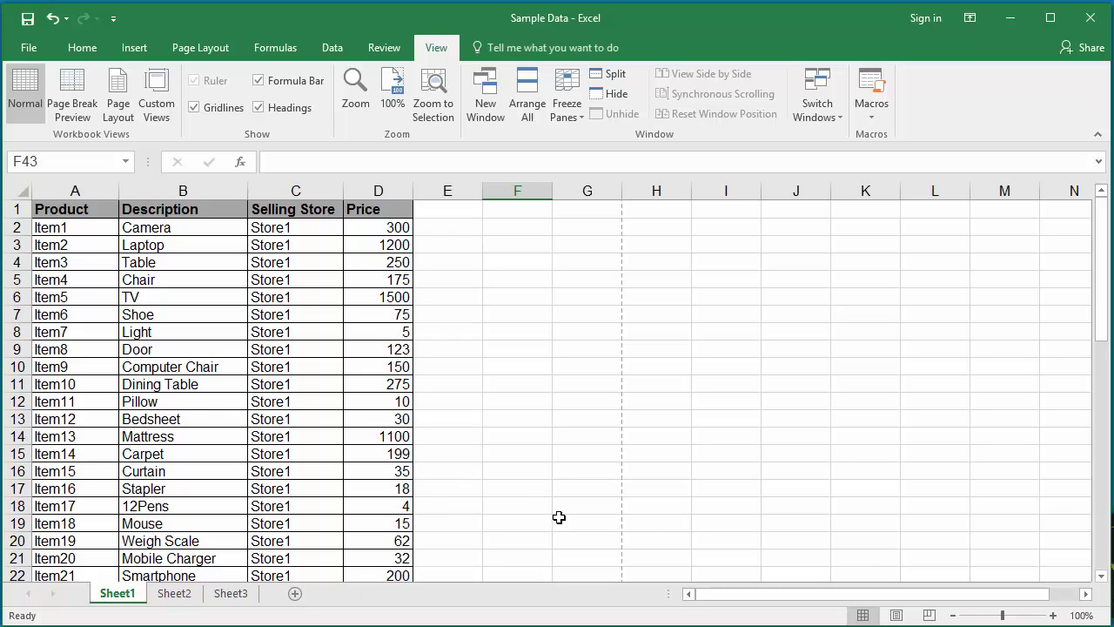
# - Set the worksheet zoom to 200% and save it as a custom view named "200% zoom view"
pyautogui.moveTo(1002, 618); pyautogui.dragTo(1016, 616)
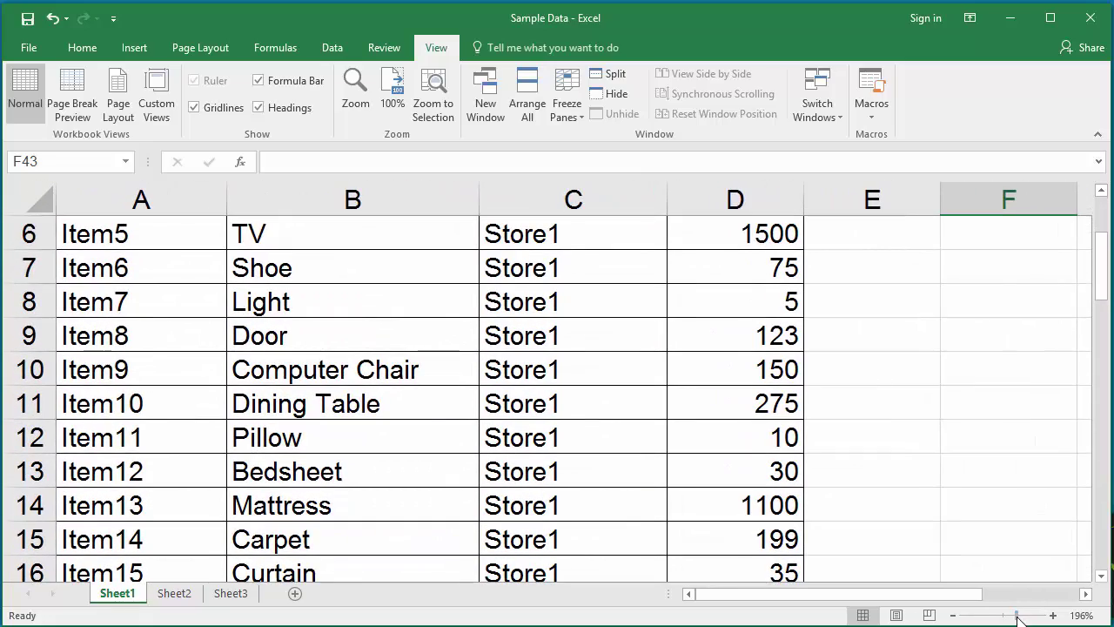
pyautogui.click(1053, 615)
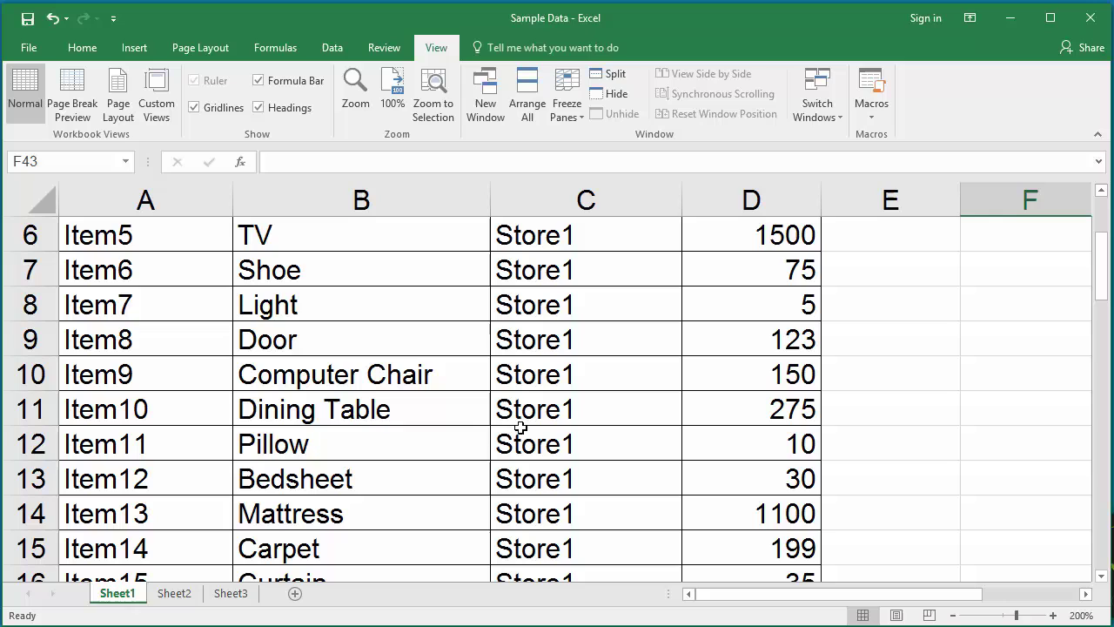
pyautogui.click(157, 104)
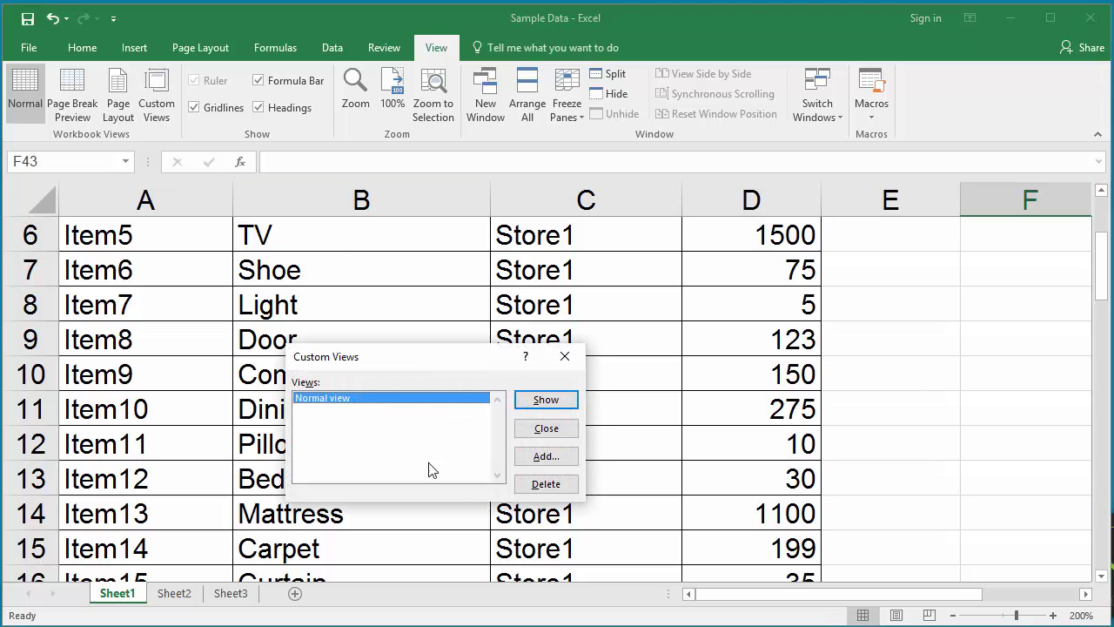
pyautogui.click(547, 457)
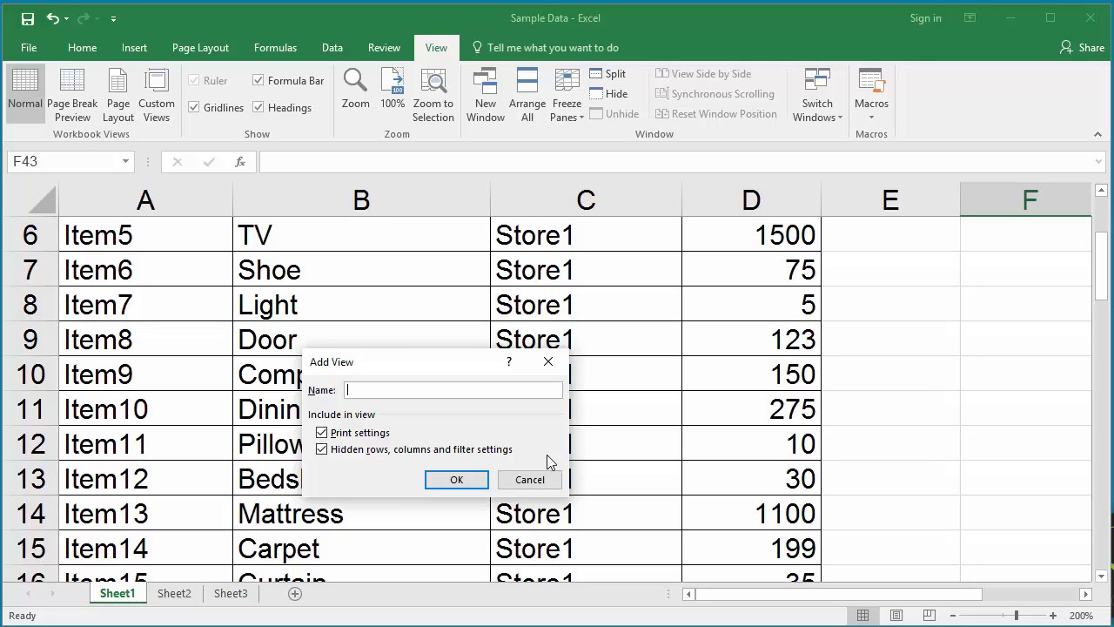
pyautogui.write('200% zoom view')
pyautogui.click(457, 481)
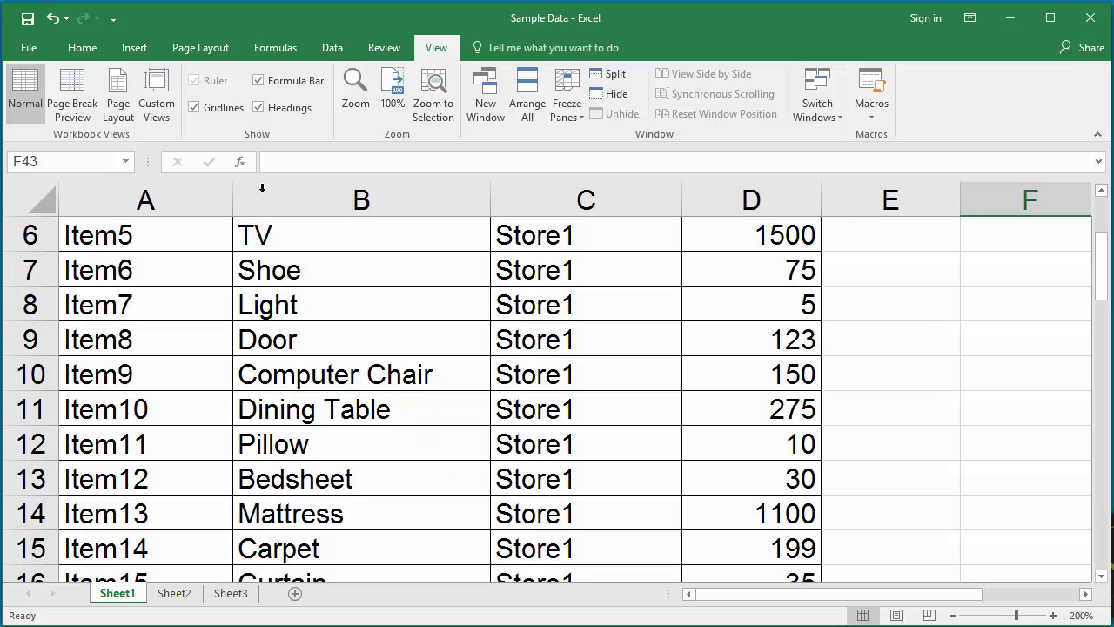
# - Recall the saved custom view "Normal view" on Sheet1, and switch back to the "200% zoom view" custom view
pyautogui.click(158, 108)
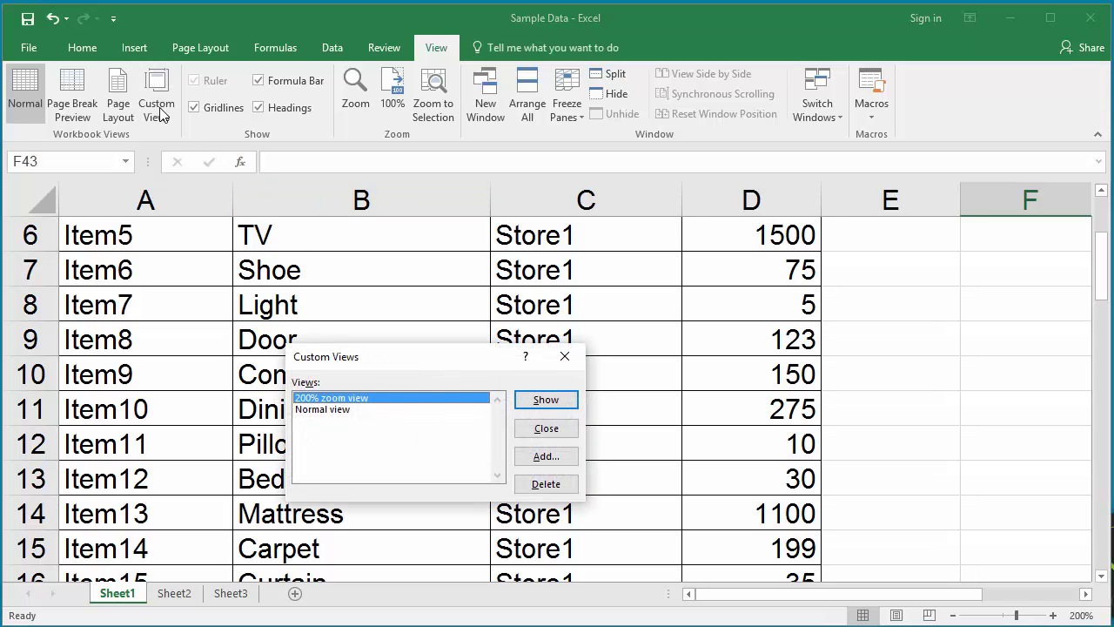
pyautogui.click(340, 414)
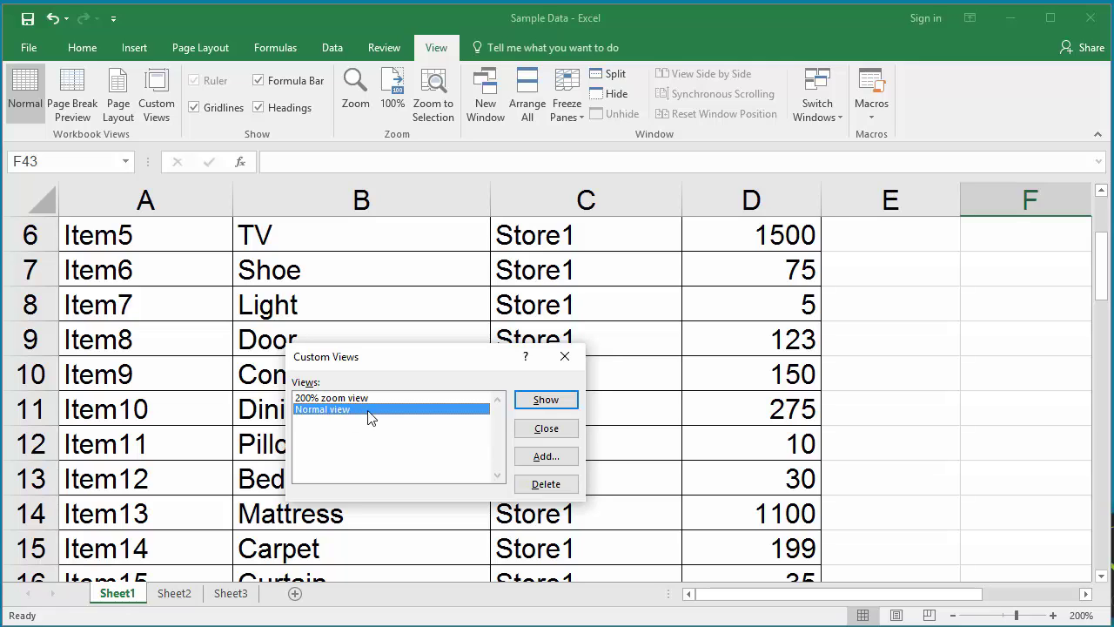
pyautogui.click(546, 400)
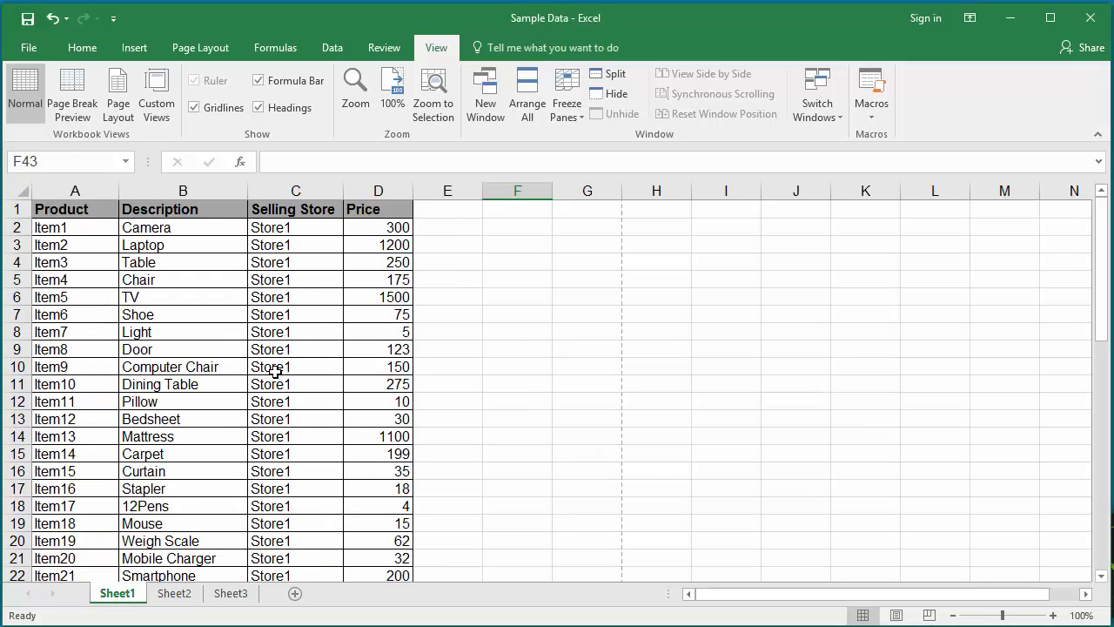
pyautogui.click(165, 108)
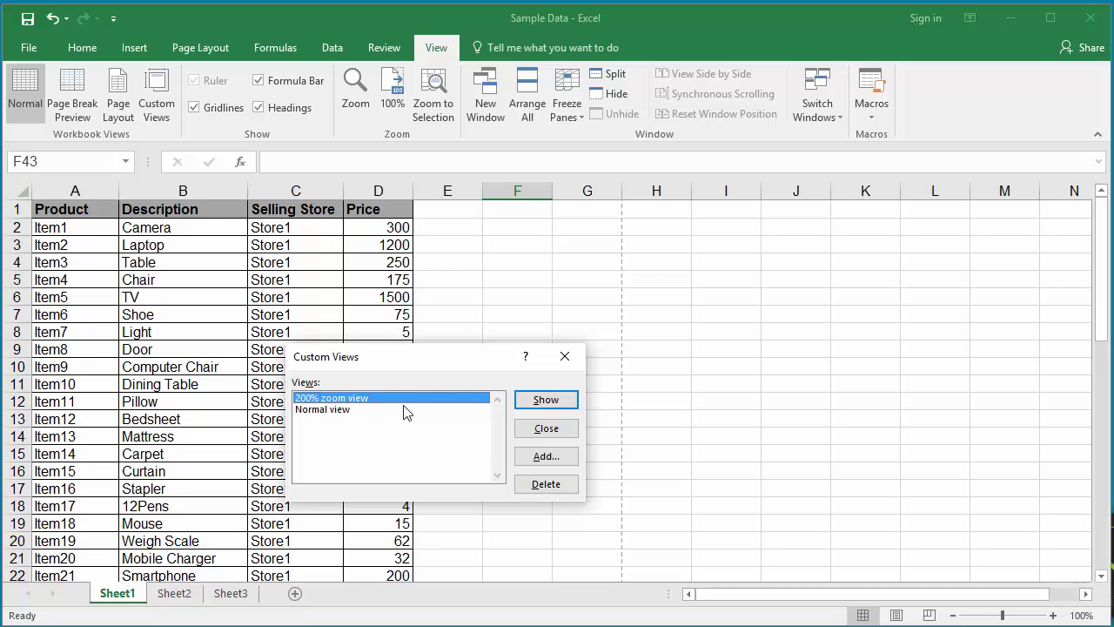
pyautogui.click(550, 402)
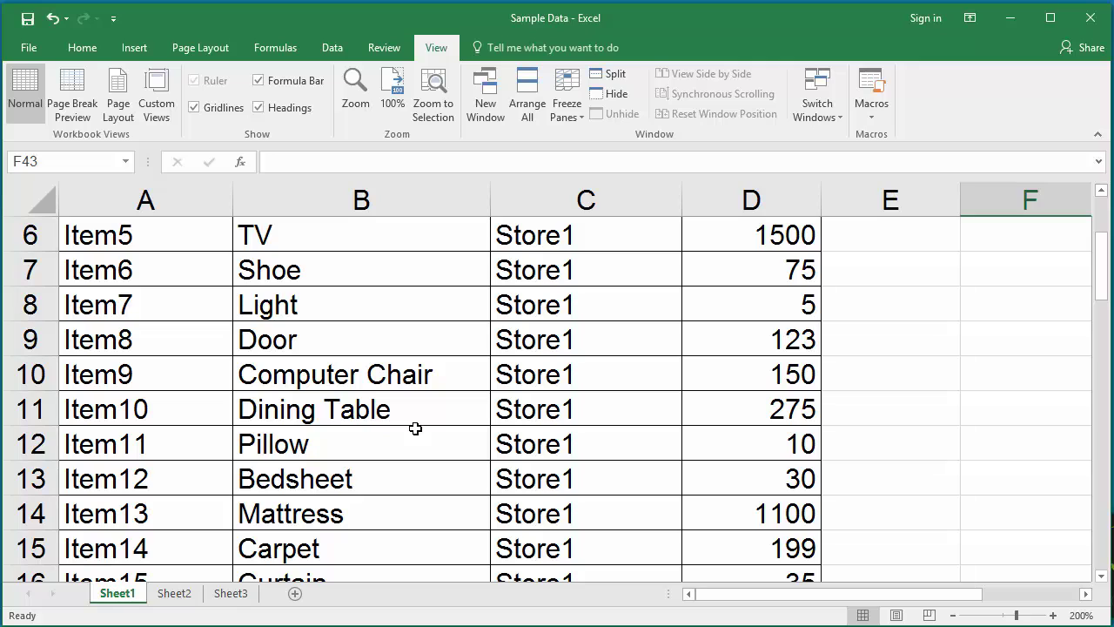
# - Go to Sheet3 and recall the saved custom view "Normal view" from there
pyautogui.click(231, 593)
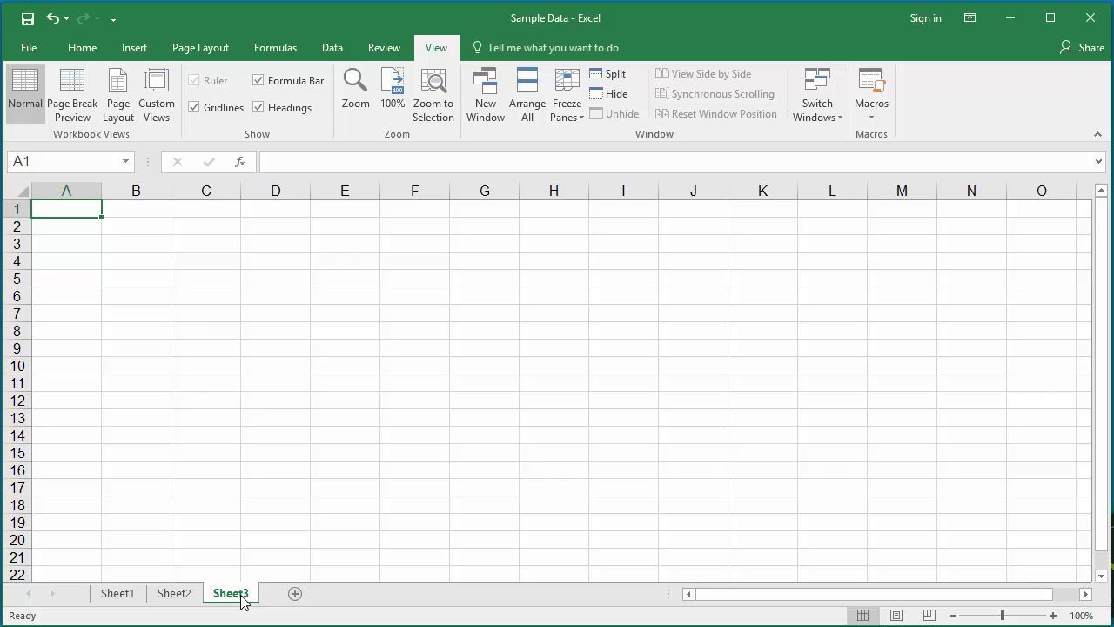
pyautogui.click(168, 114)
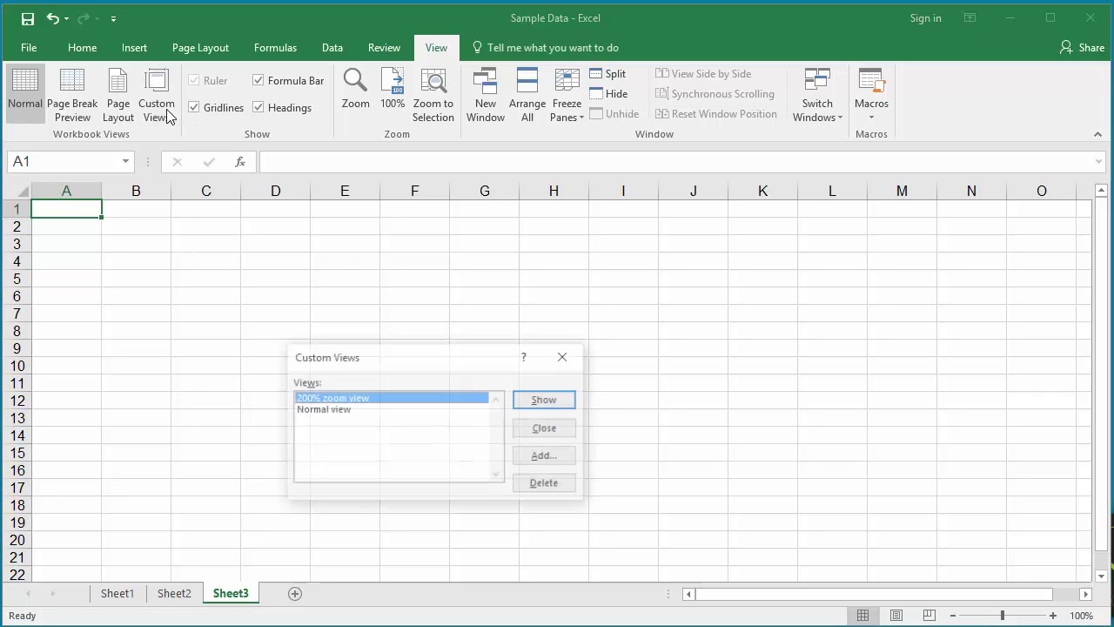
pyautogui.click(338, 411)
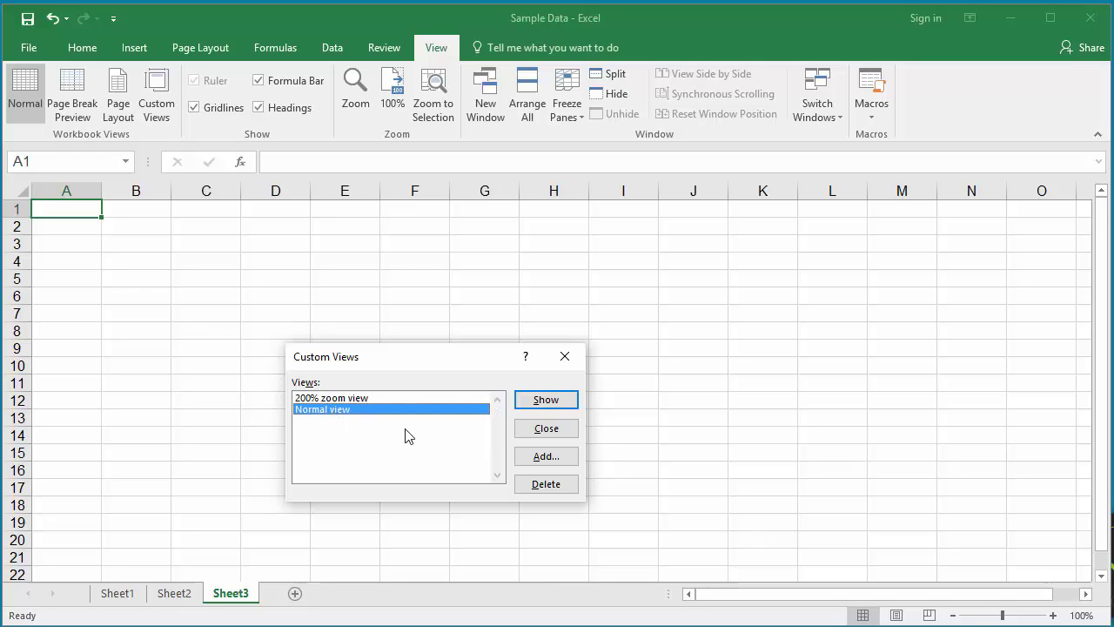
pyautogui.click(546, 400)
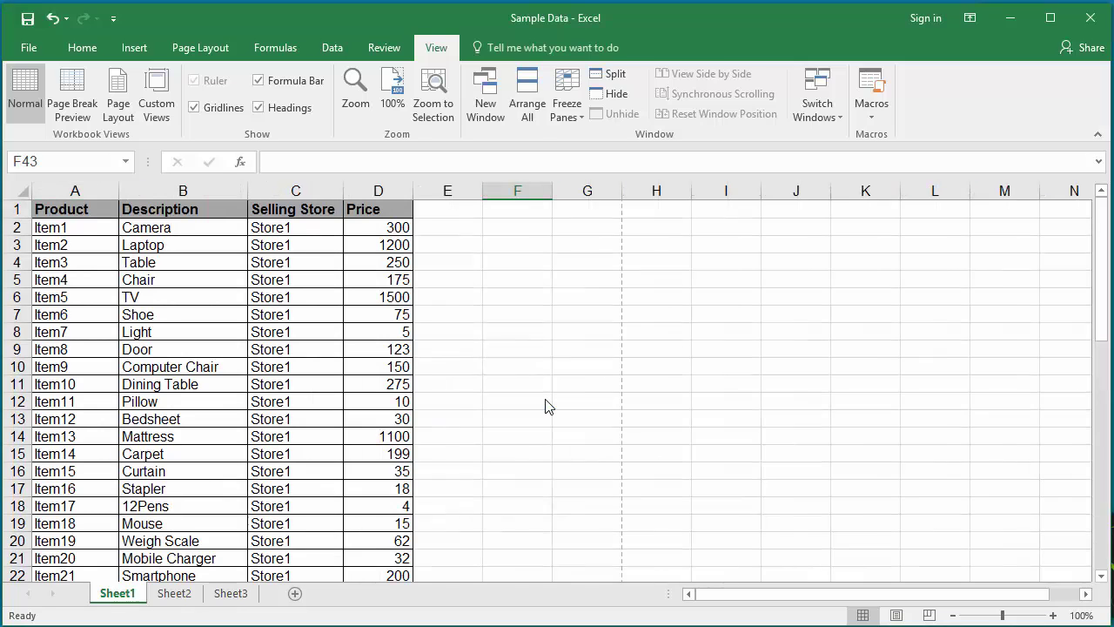